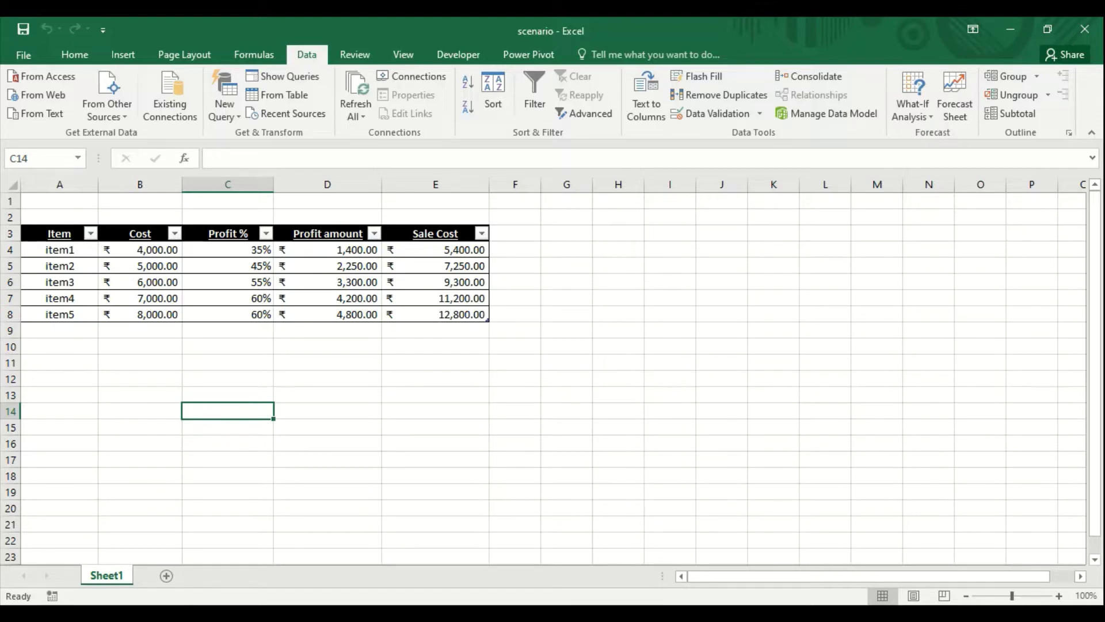
Open the Scenario Manager and start a new scenario named FIRST_VIEW
left_click(920, 120)
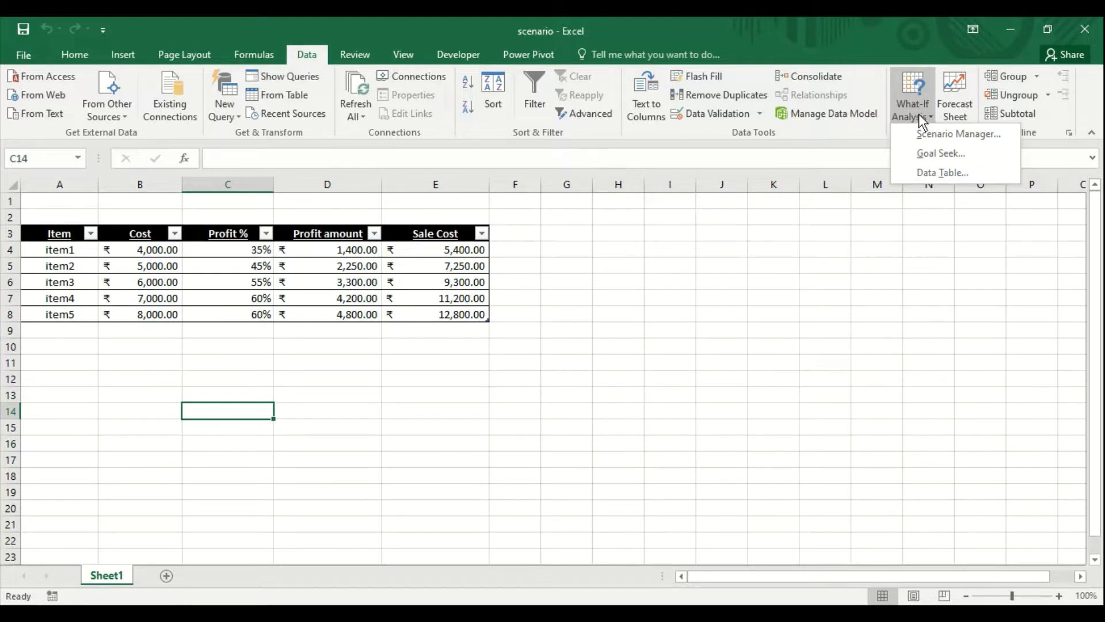
left_click(702, 302)
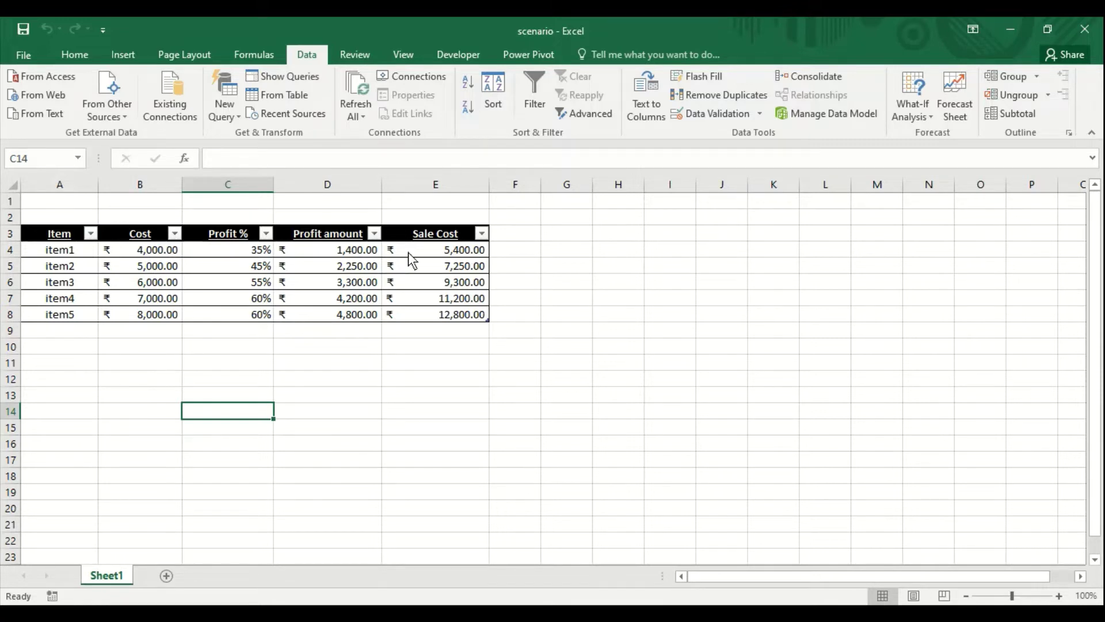
left_click(925, 115)
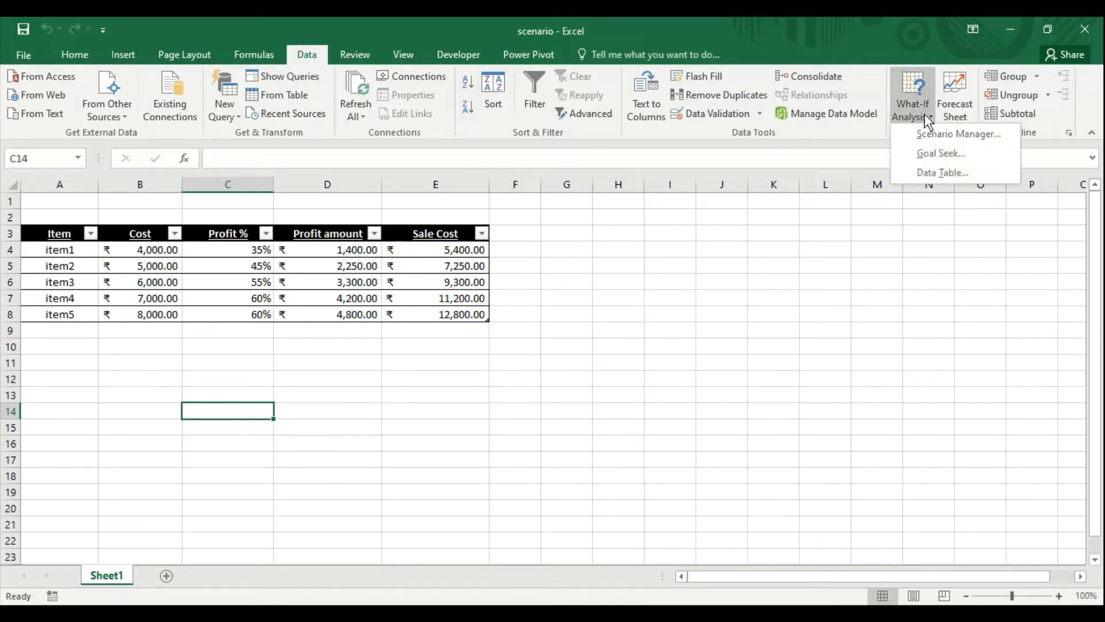
left_click(924, 132)
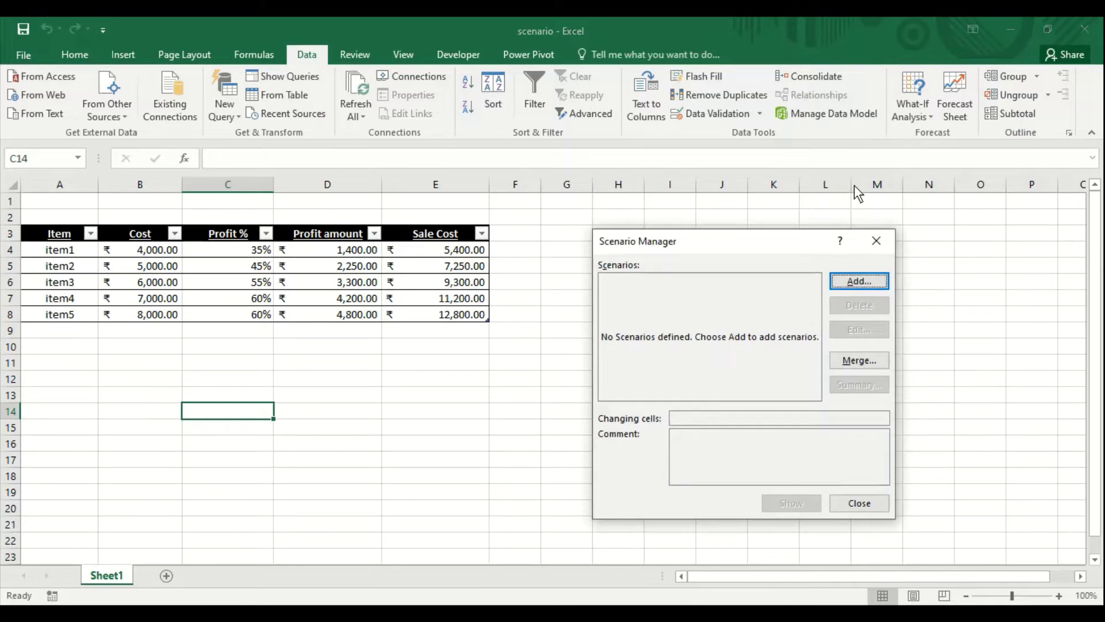
left_click_drag(730, 238, 724, 205)
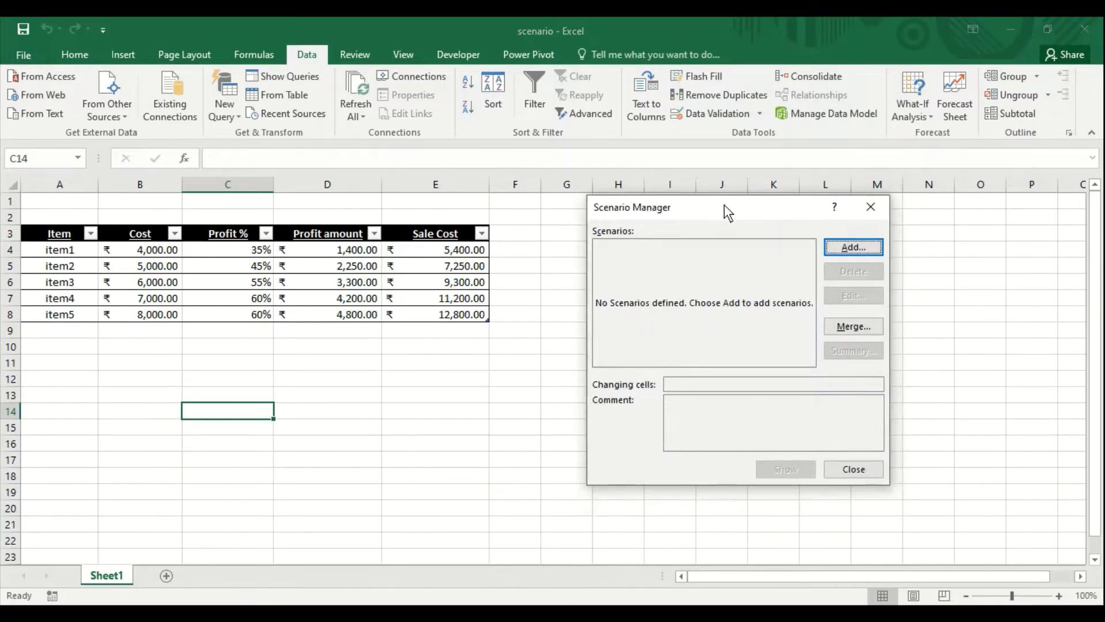
left_click(842, 246)
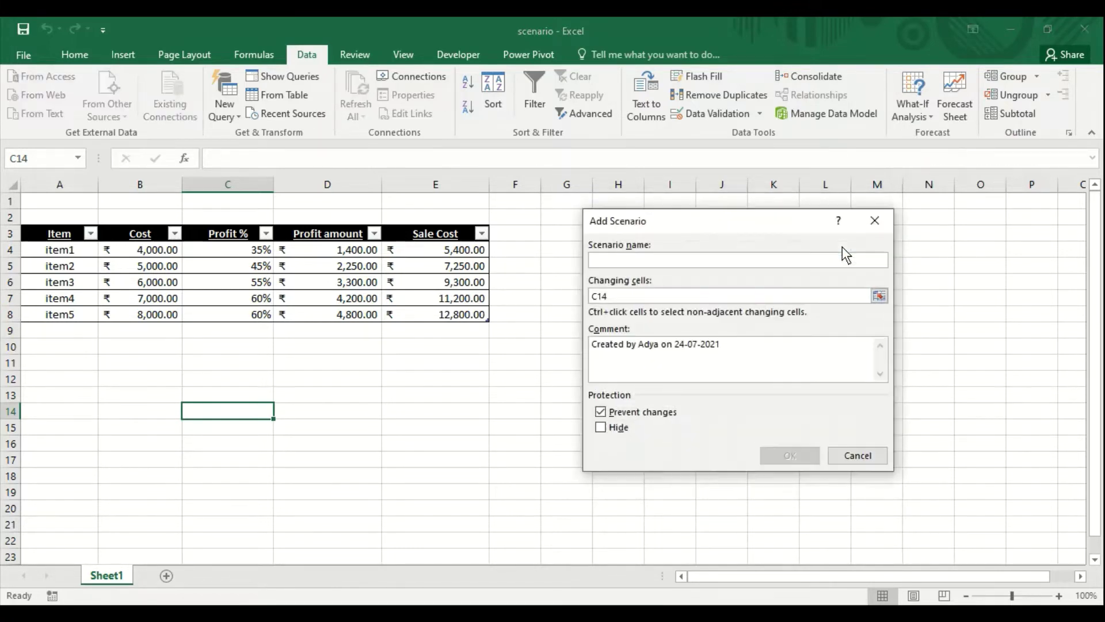
type("FIRS")
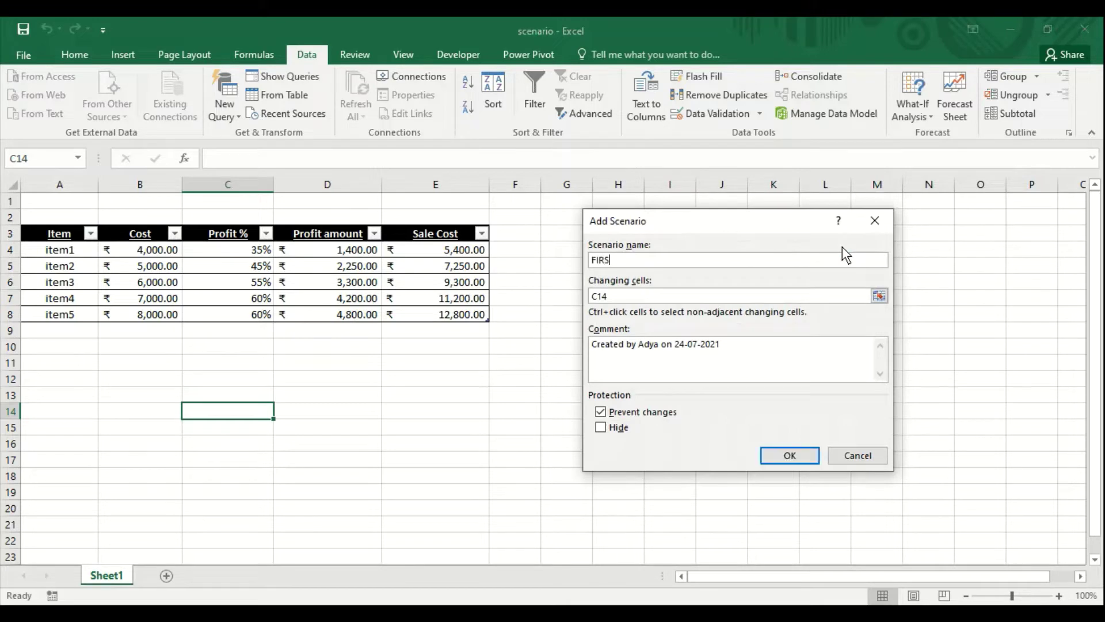
type("T_VIEW")
Set the changing cells of FIRST_VIEW to the Profit % range C4:C8 and accept the scenario definition
left_click(770, 299)
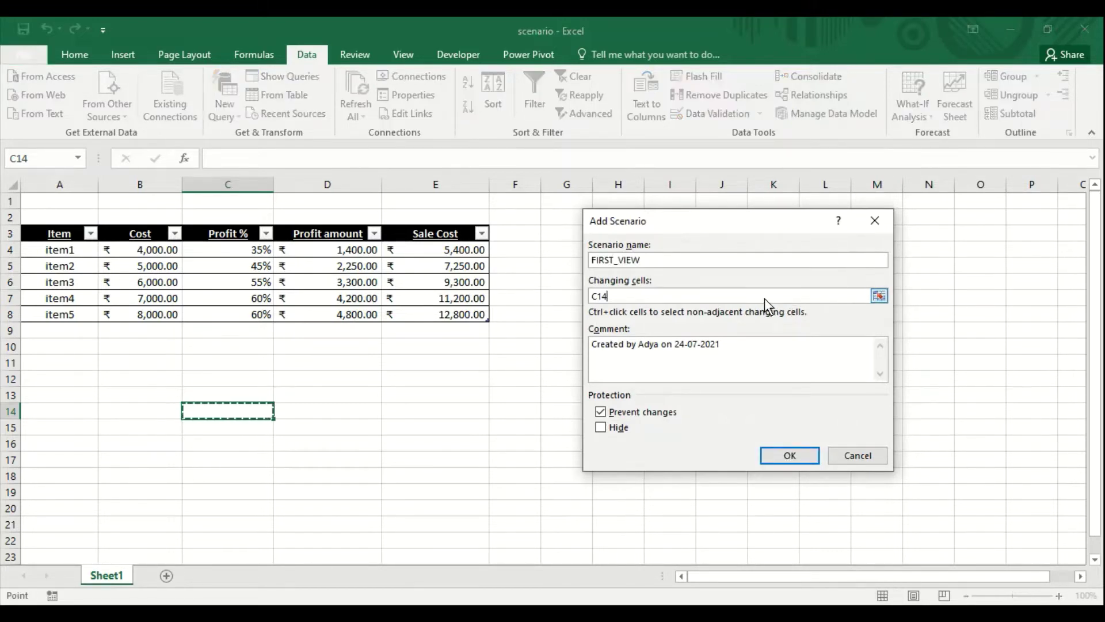
key("BackSpace")
key("BackSpace")
key("BackSpace")
key("BackSpace")
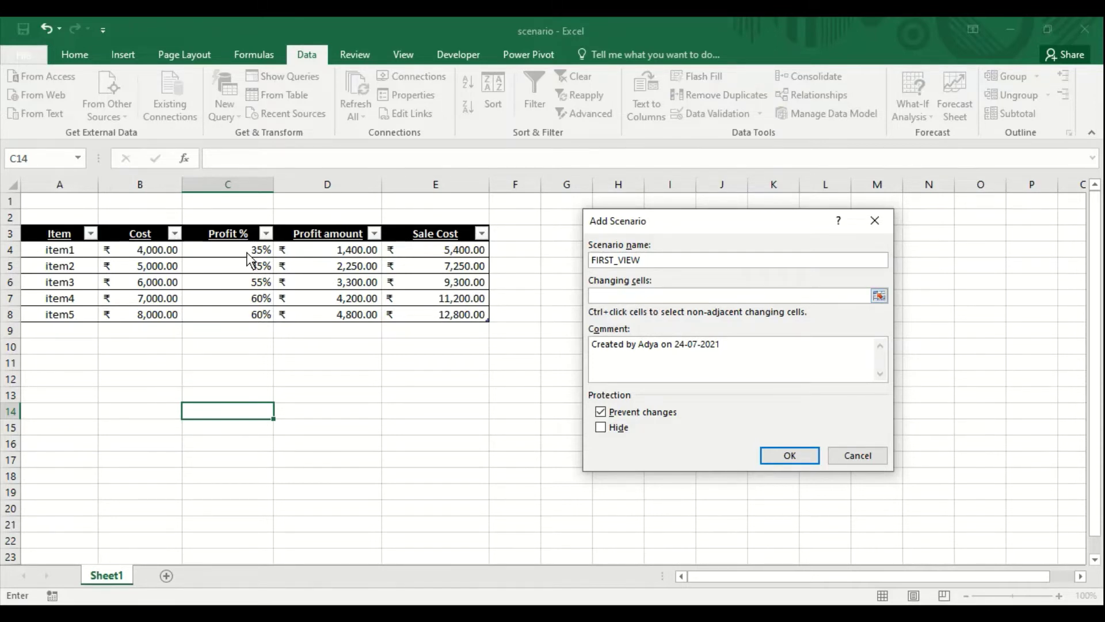
left_click_drag(249, 256, 243, 314)
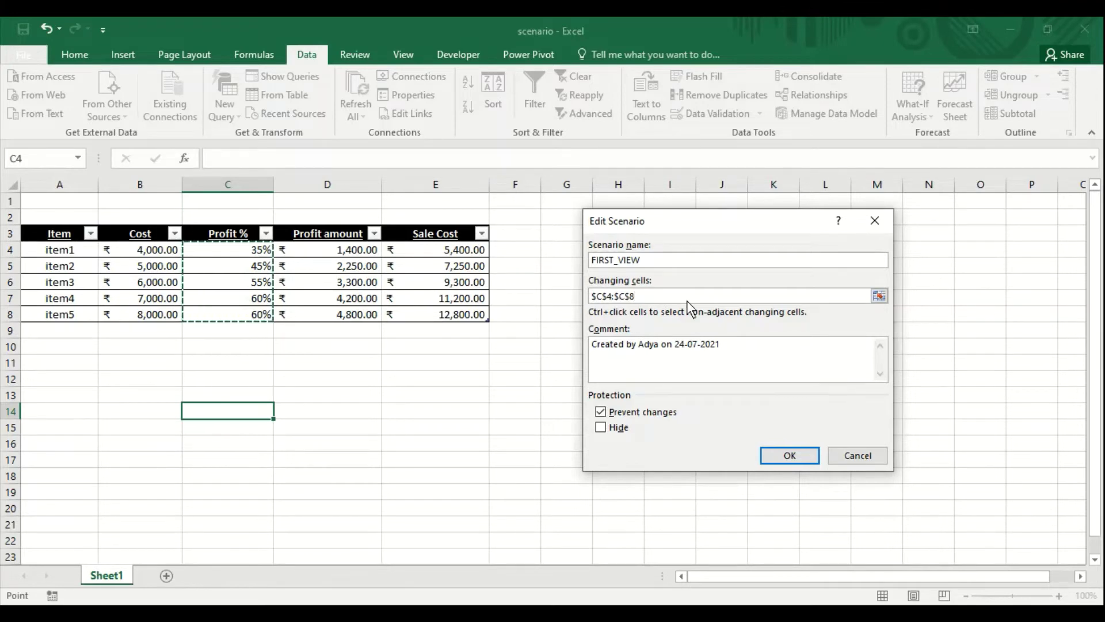
left_click(783, 456)
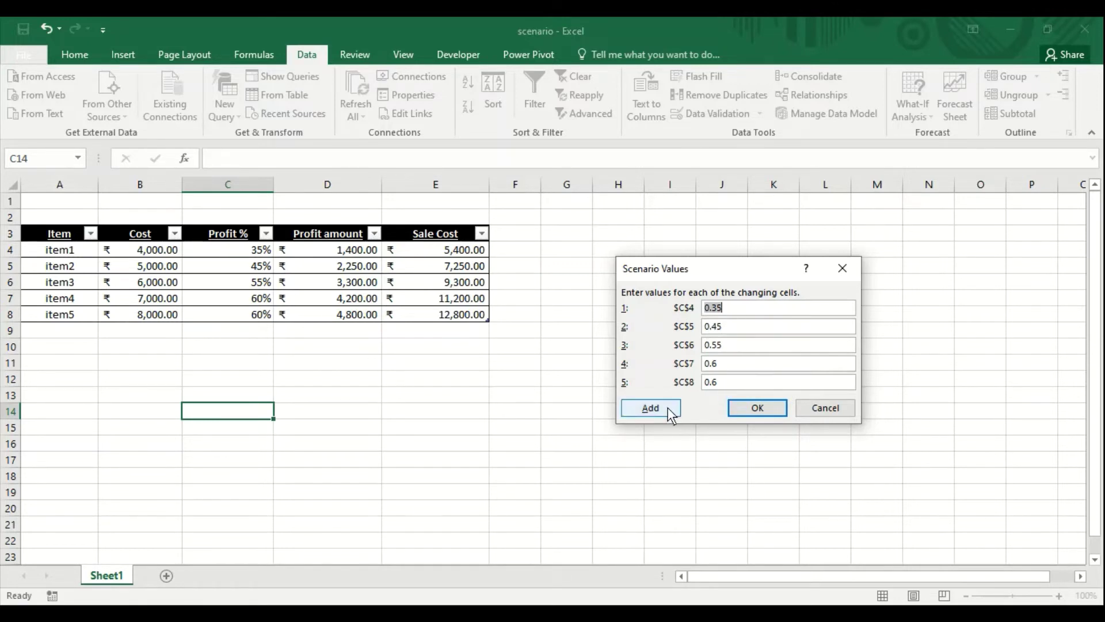
Keep the existing values for FIRST_VIEW and add another scenario named SECOND_VIEW for cells C4:C8
left_click(650, 408)
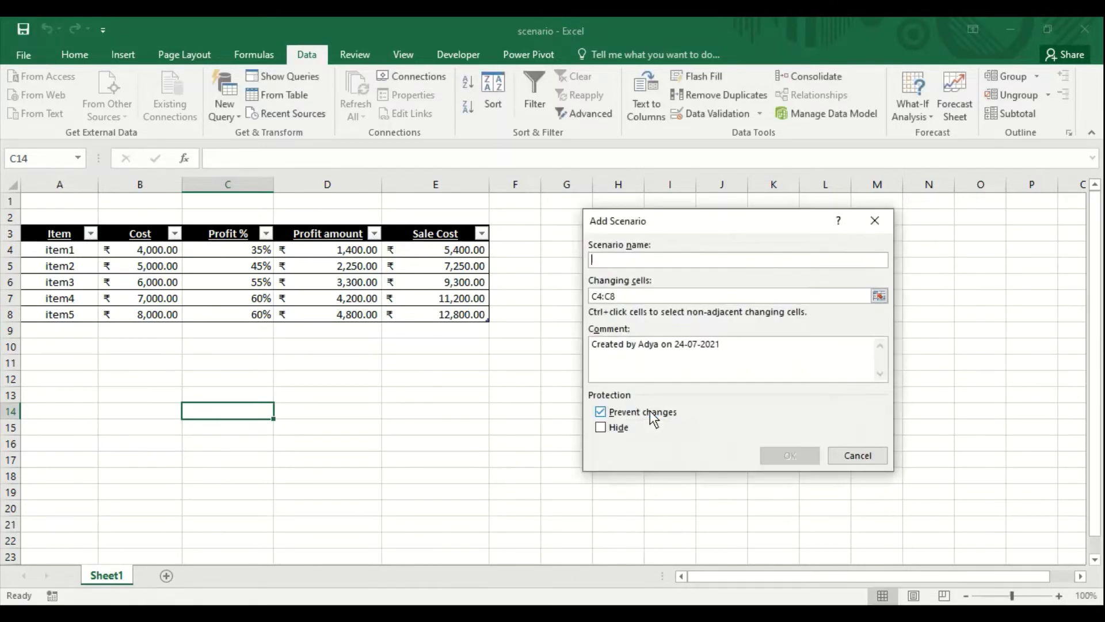
type("SE")
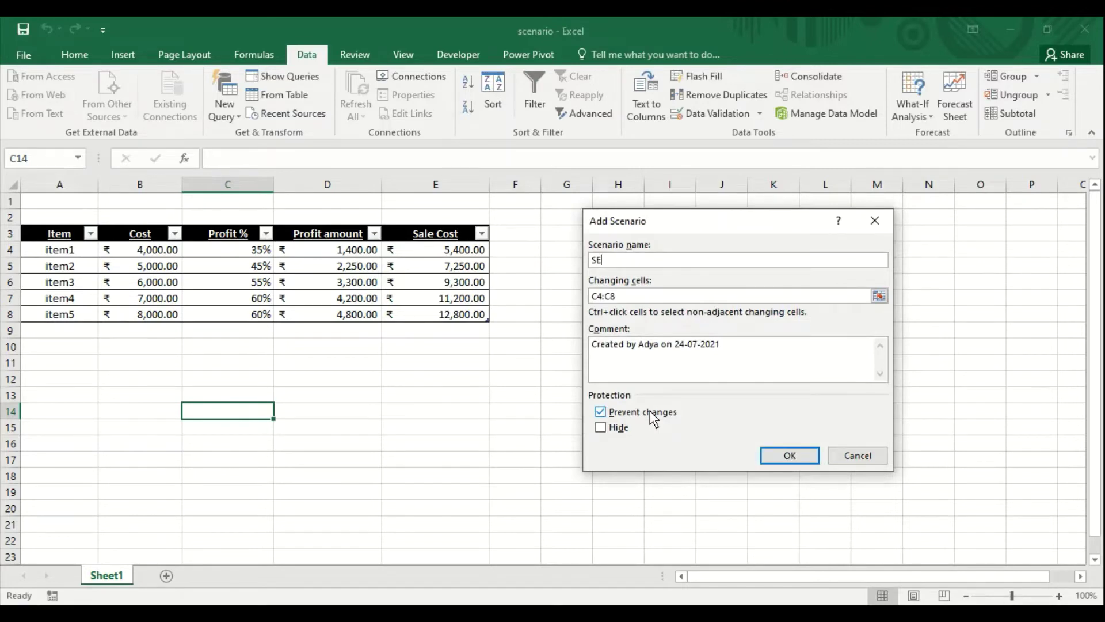
type("COND_VIEW")
left_click(771, 457)
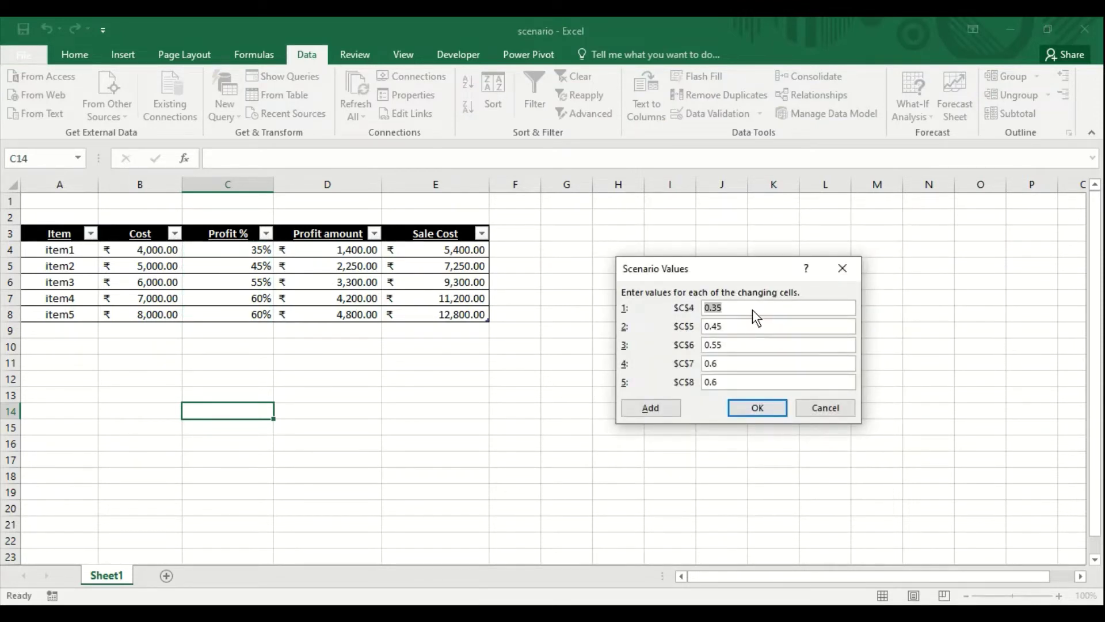
Set the SECOND_VIEW values for C4 to C8 to 0.25, 0.3, 0.4, 55 and 0.4
type(".25")
type("30")
type("40")
type("55")
Save SECOND_VIEW and add another scenario named THIRD_VIEW for cells C4:C8
left_click(661, 408)
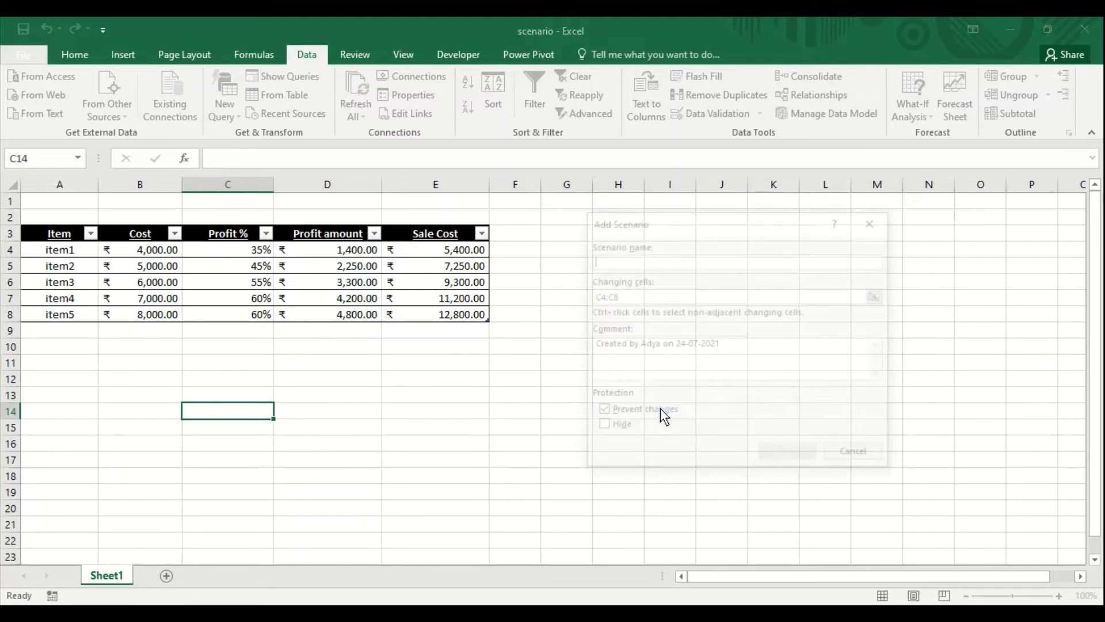
type("THI")
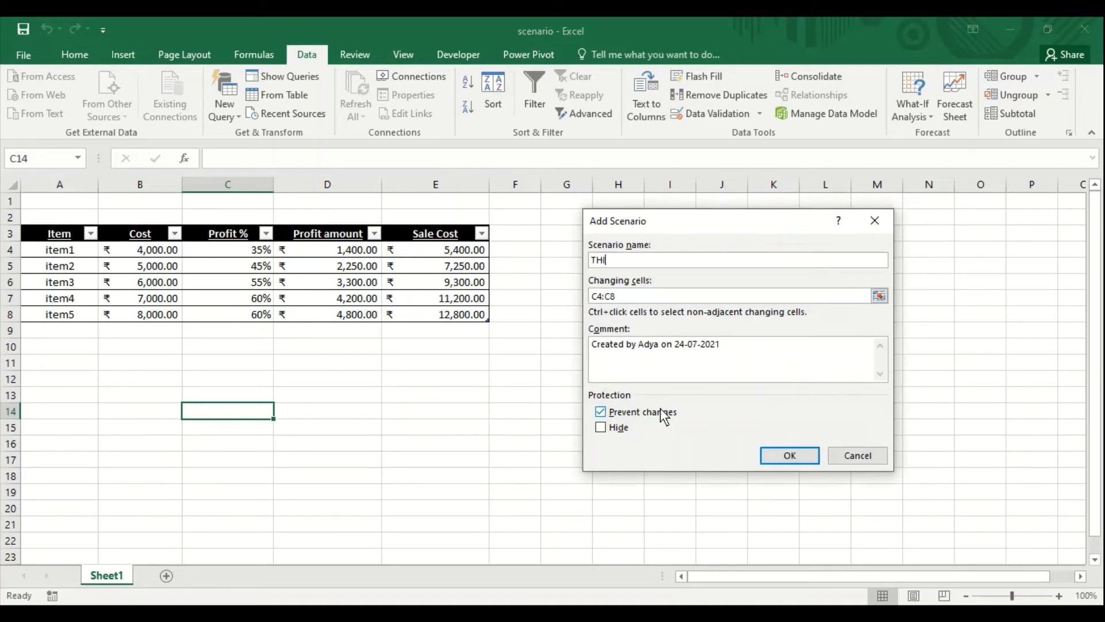
type("RD_VIEW")
left_click(791, 455)
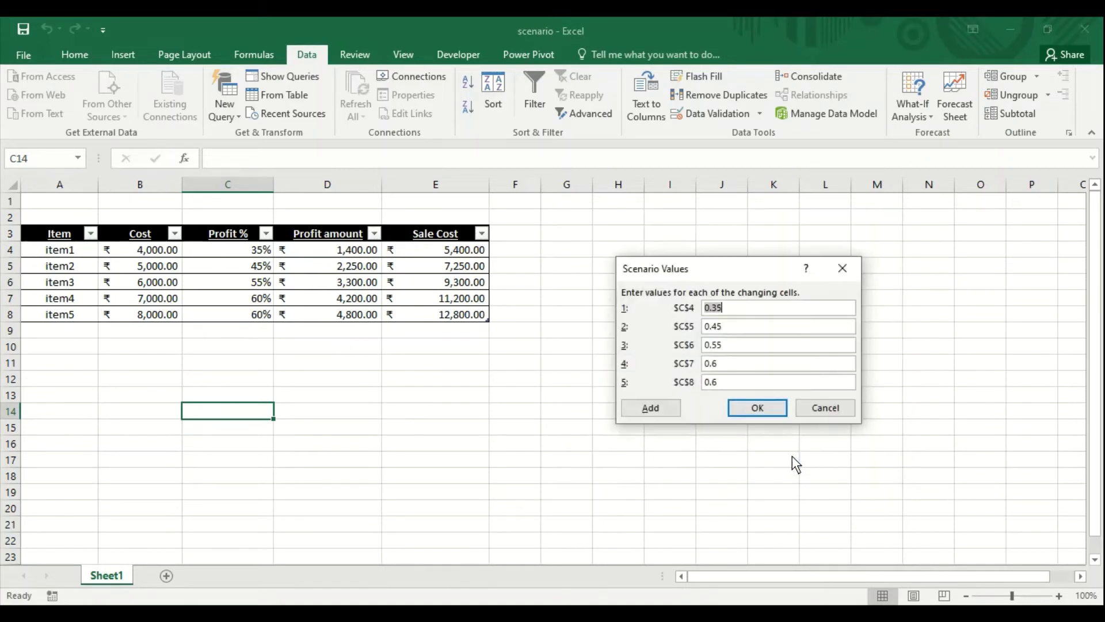
Set the THIRD_VIEW values for C4 to C8 to 0.15, 0.25, 0.35, 0.45 and 0.55 and save the scenario
left_click(768, 309)
key("BackSpace")
key("BackSpace")
type("15")
left_click_drag(741, 324, 712, 324)
type("35")
left_click_drag(720, 366, 715, 365)
type("45")
type("55")
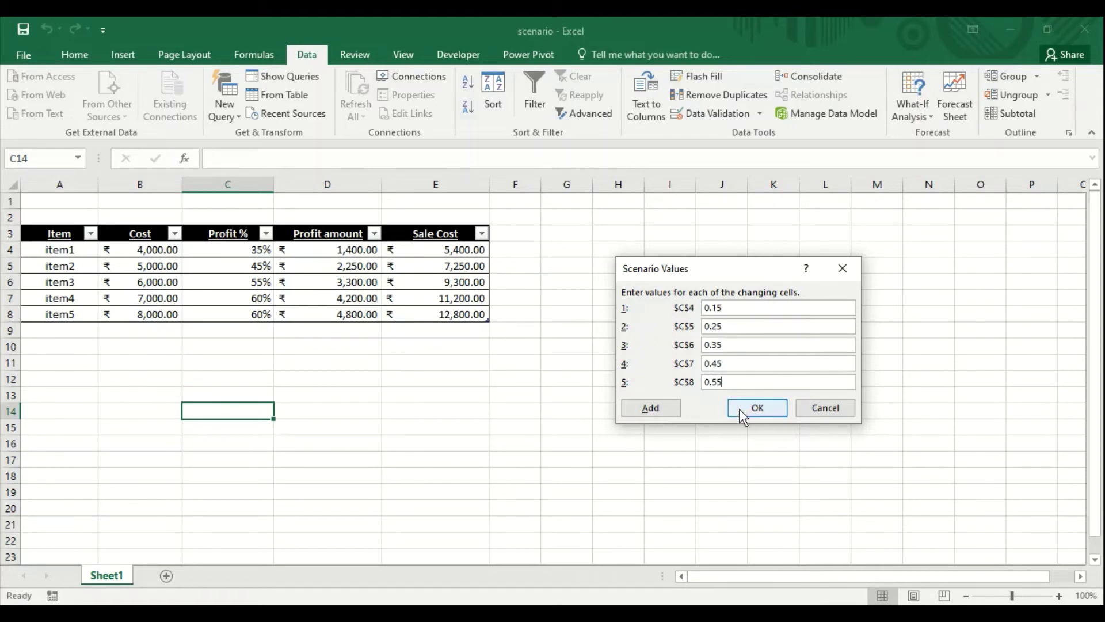
left_click(741, 410)
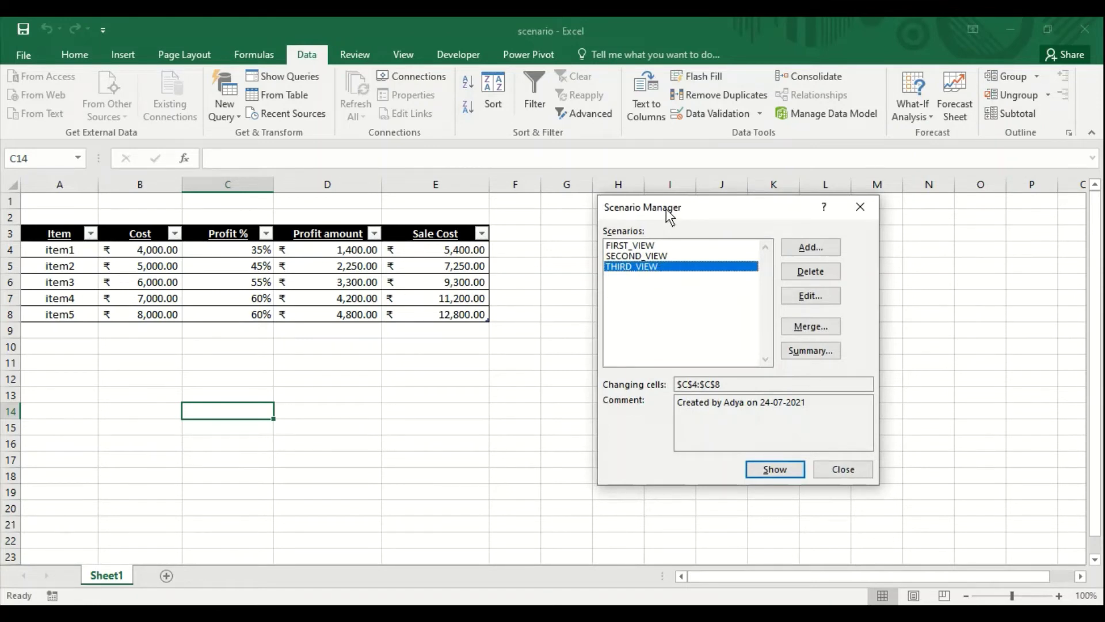
Move the Scenario Manager clear of the table and show SECOND_VIEW in the sheet
left_click_drag(665, 208, 833, 268)
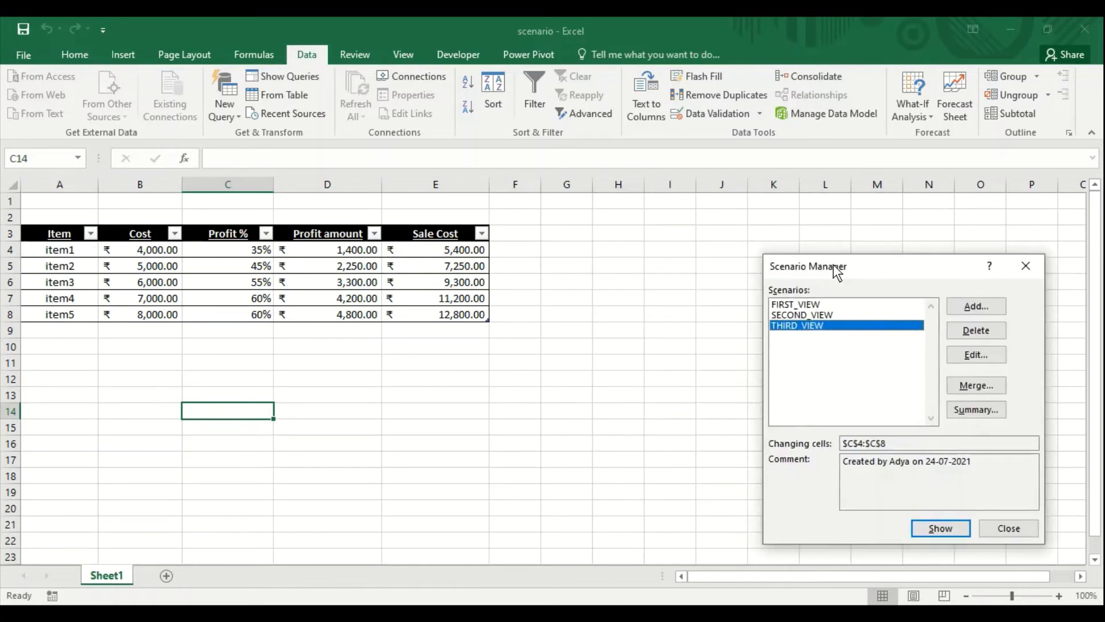
left_click(800, 315)
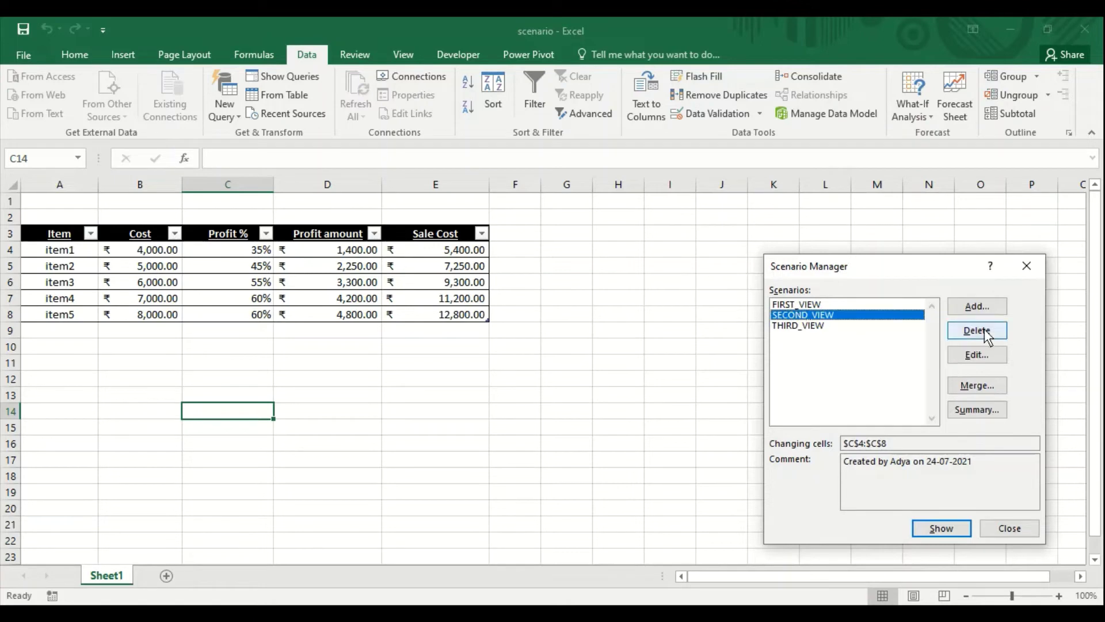
left_click(932, 531)
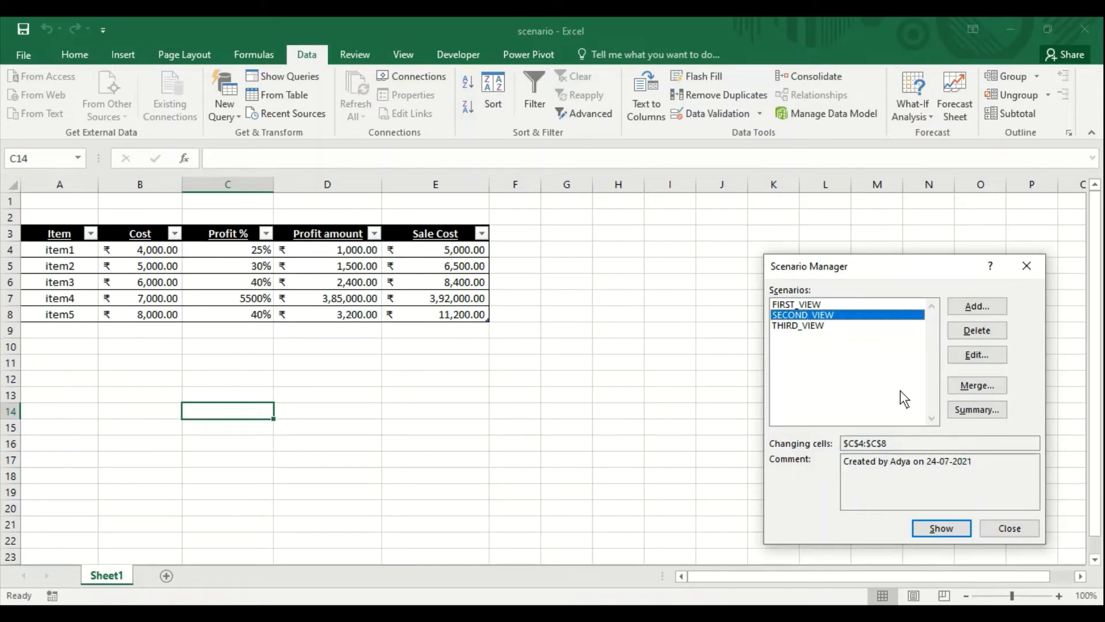
Edit SECOND_VIEW so the value for C7 is 0.55, and show the scenario again
left_click(979, 357)
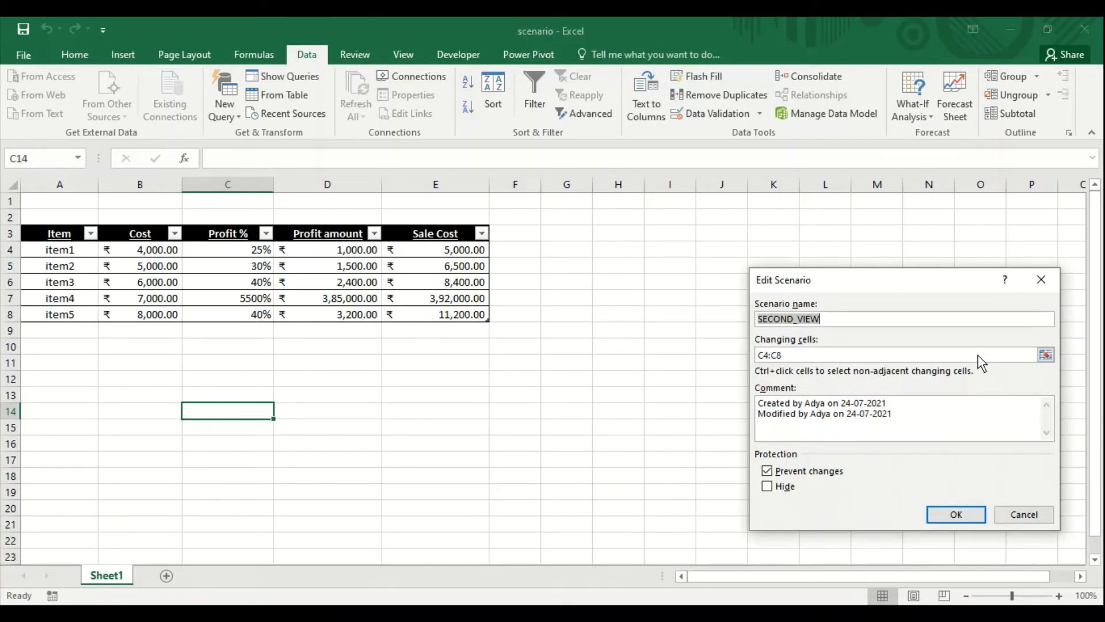
left_click(956, 515)
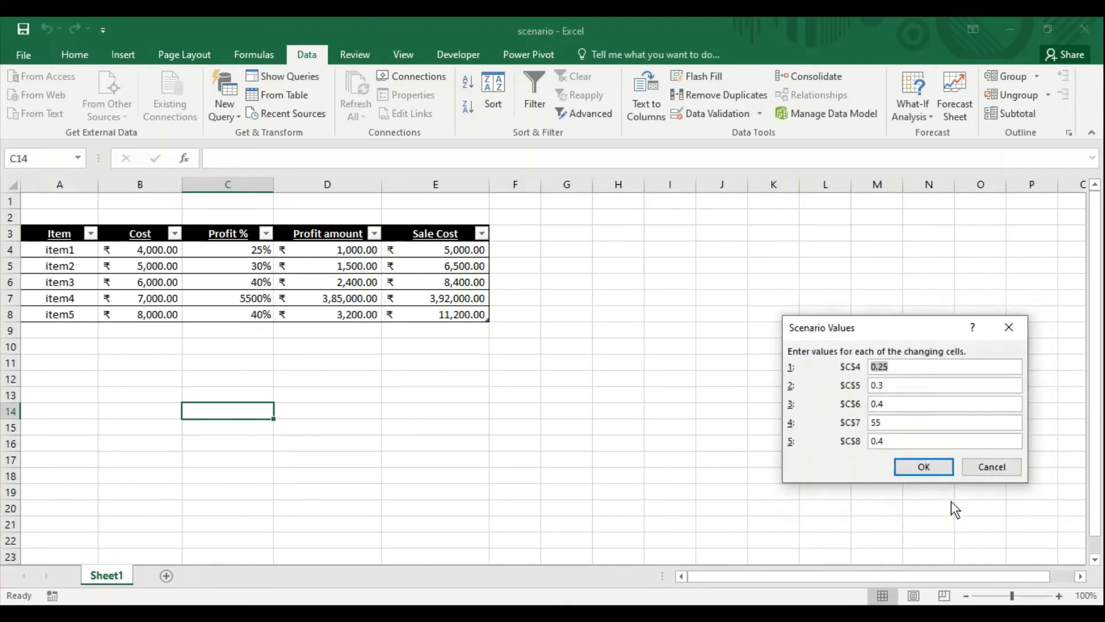
double_click(888, 424)
type(".55")
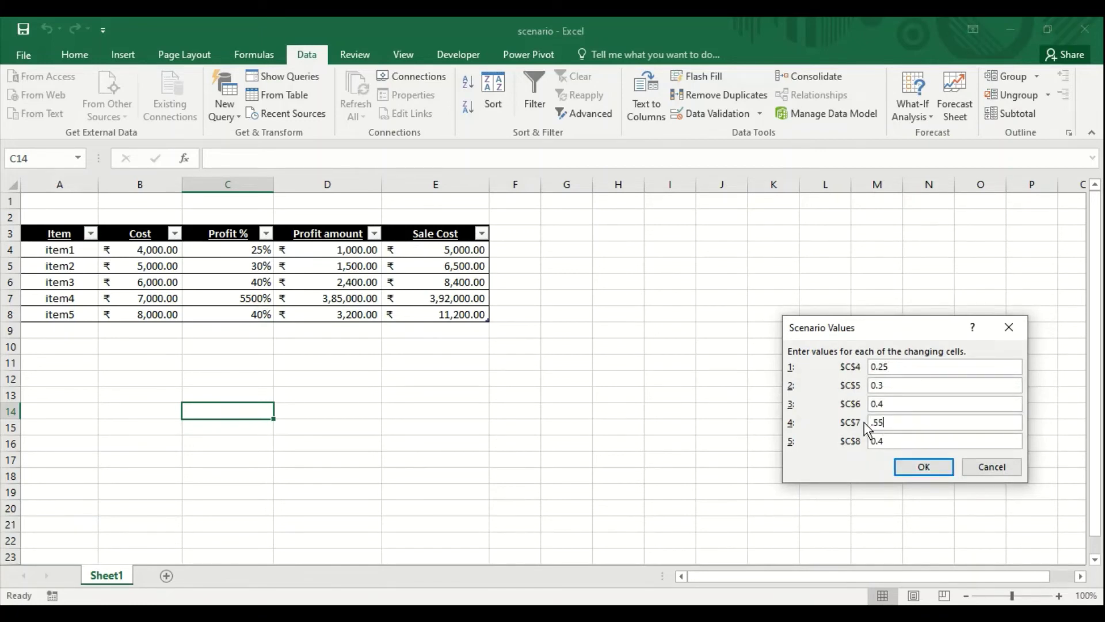
left_click(913, 469)
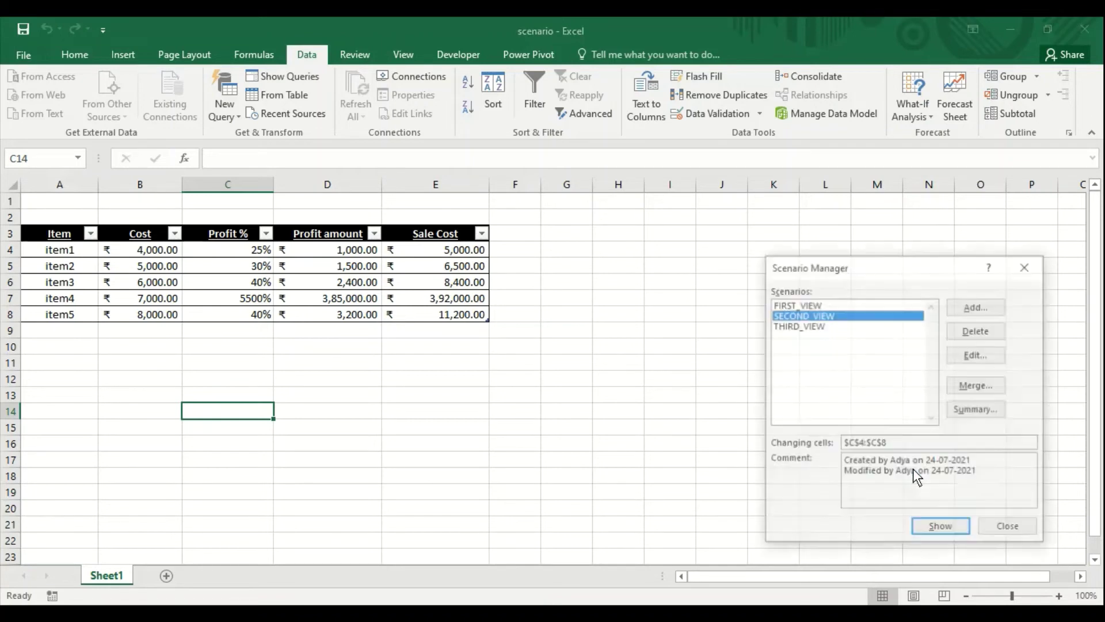
left_click(941, 529)
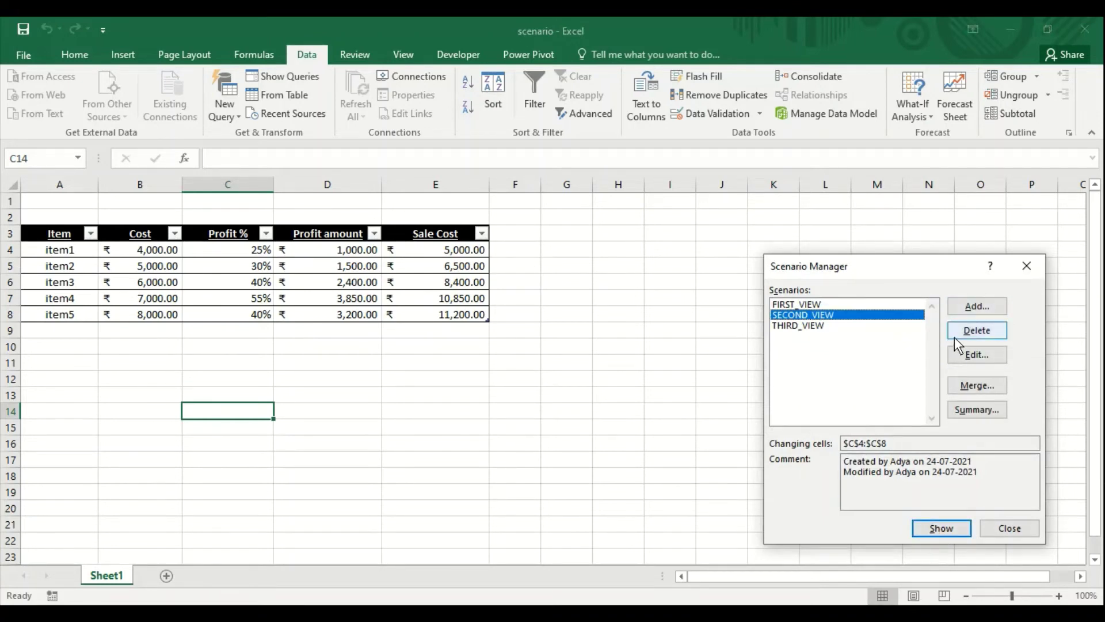
Select THIRD_VIEW, check the workbooks and sheets offered for merging scenarios, and close the merge options without merging
left_click(808, 326)
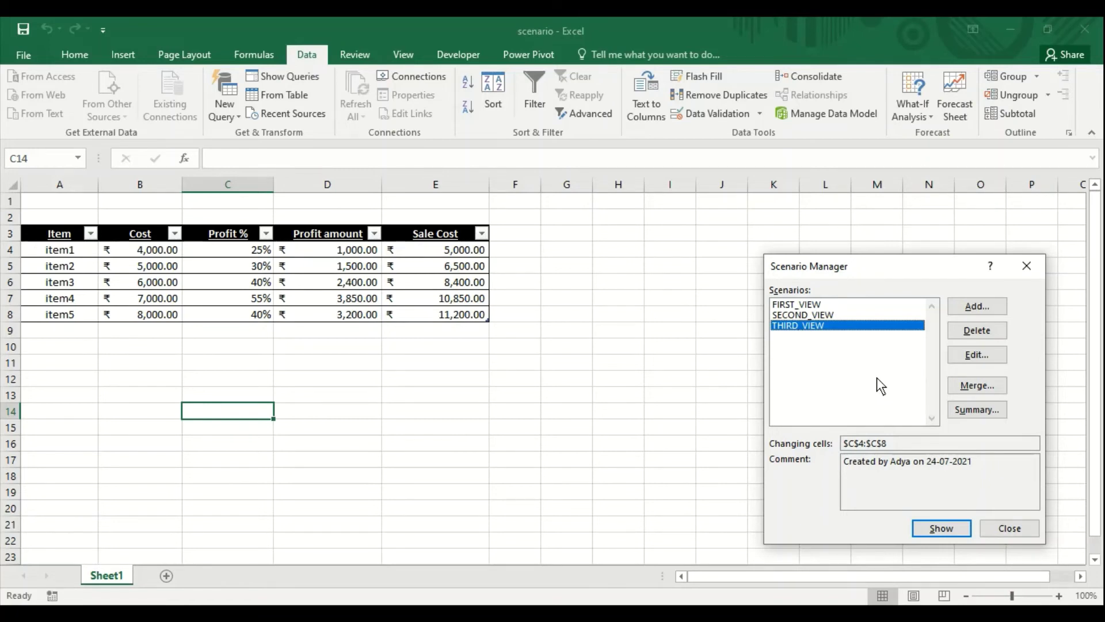
left_click(968, 385)
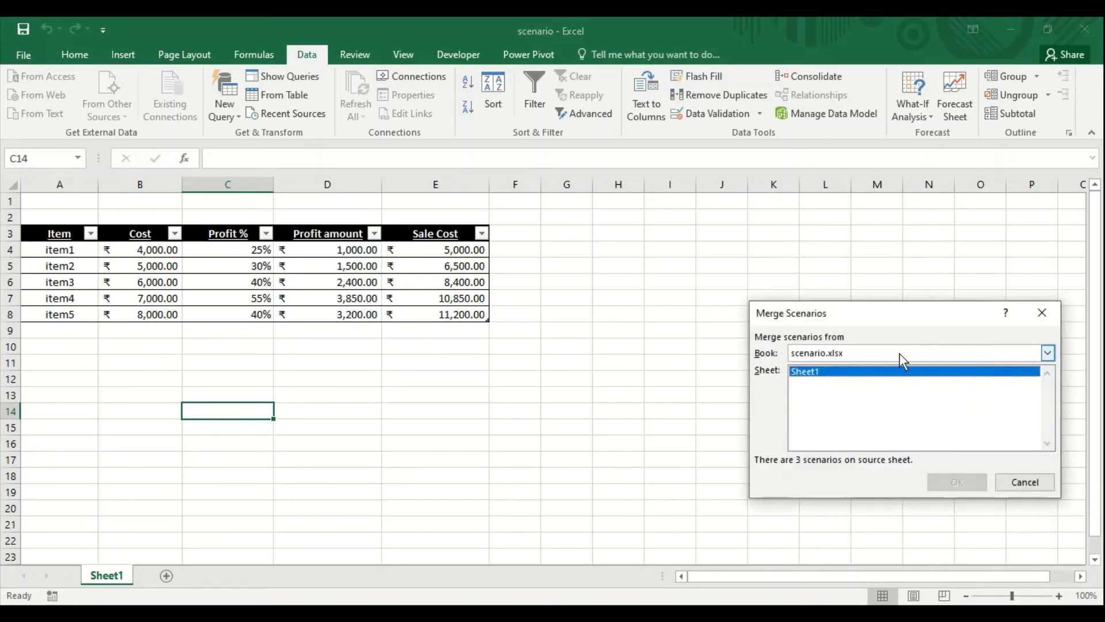
left_click(899, 353)
left_click(899, 352)
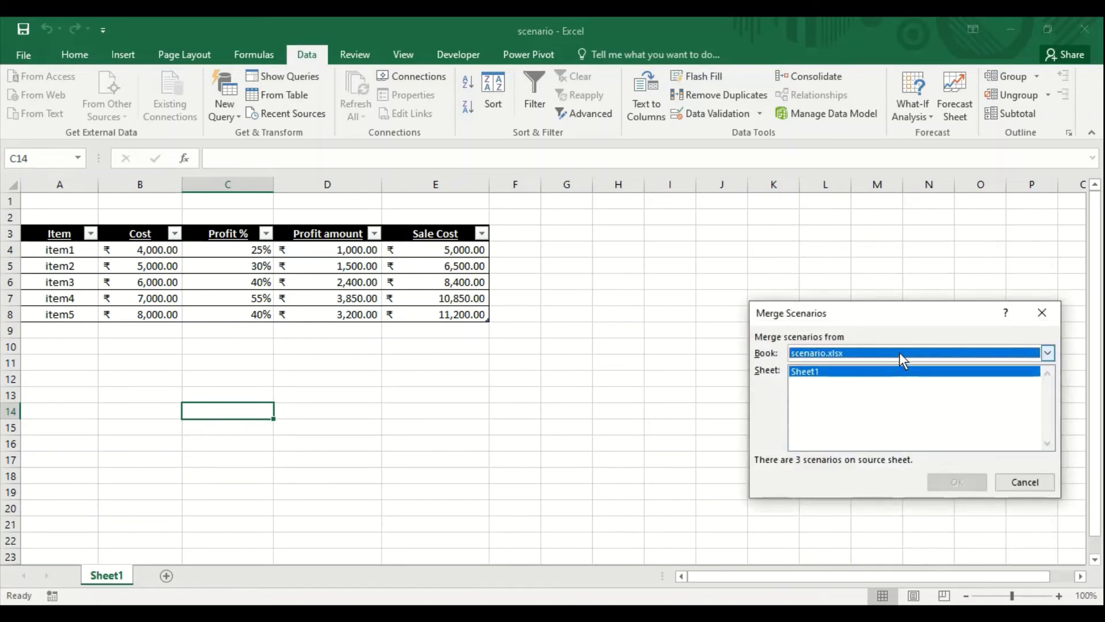
left_click(1018, 482)
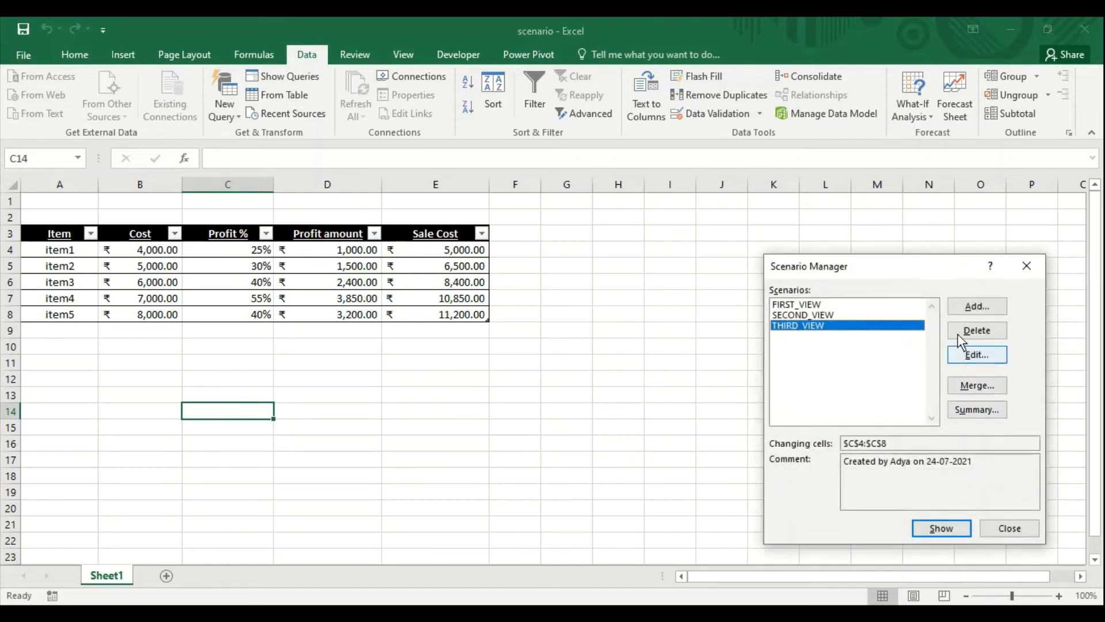
Show THIRD_VIEW in the sheet, followed by SECOND_VIEW
left_click(941, 527)
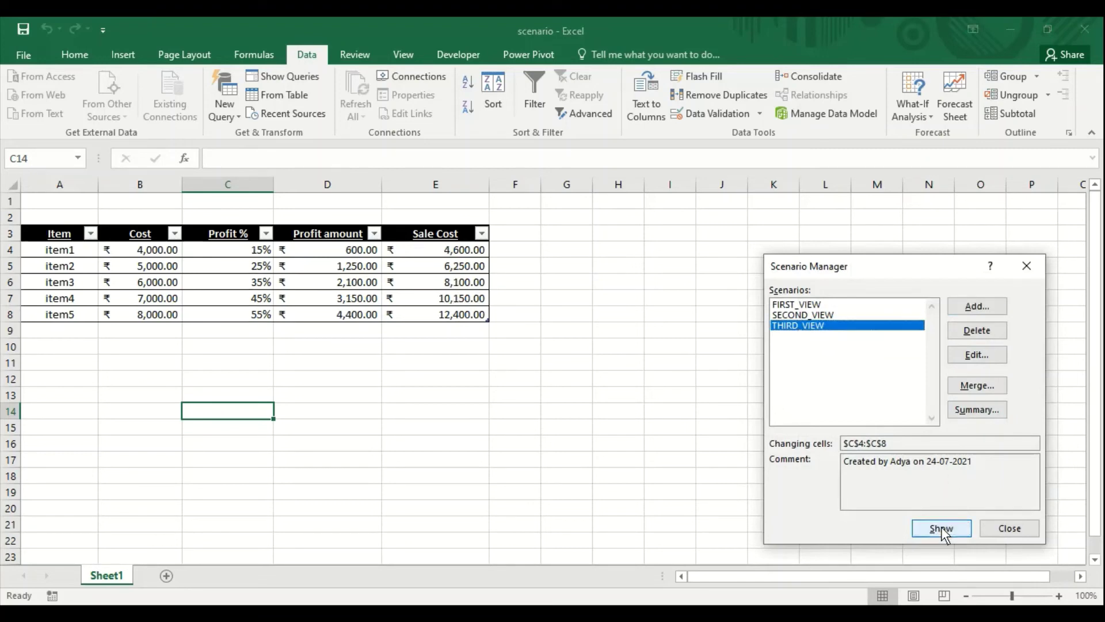
left_click(814, 316)
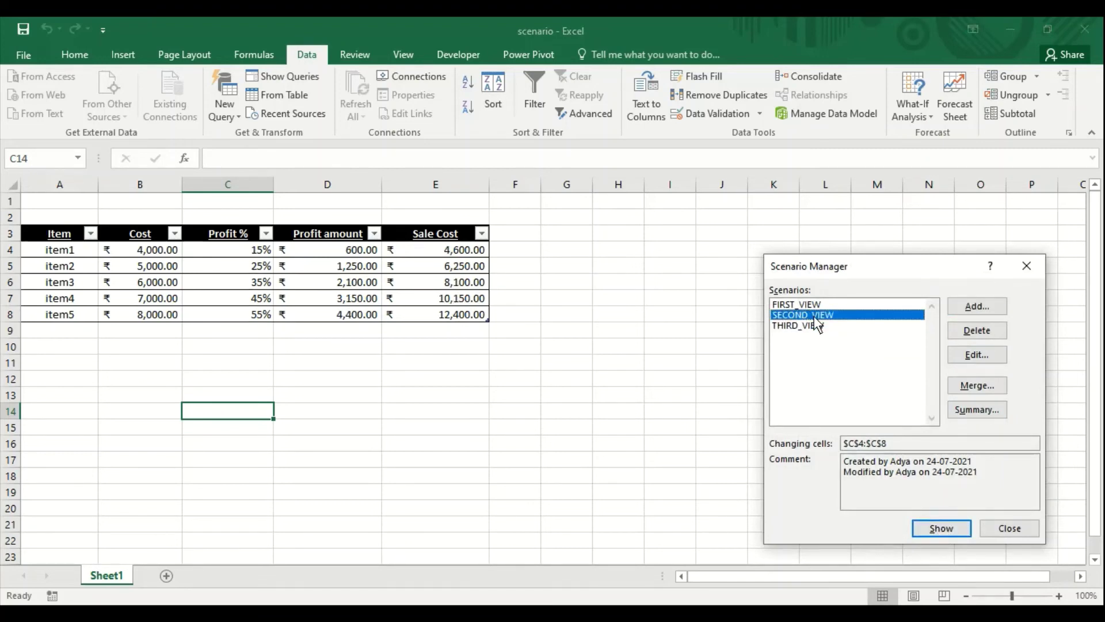
left_click(936, 525)
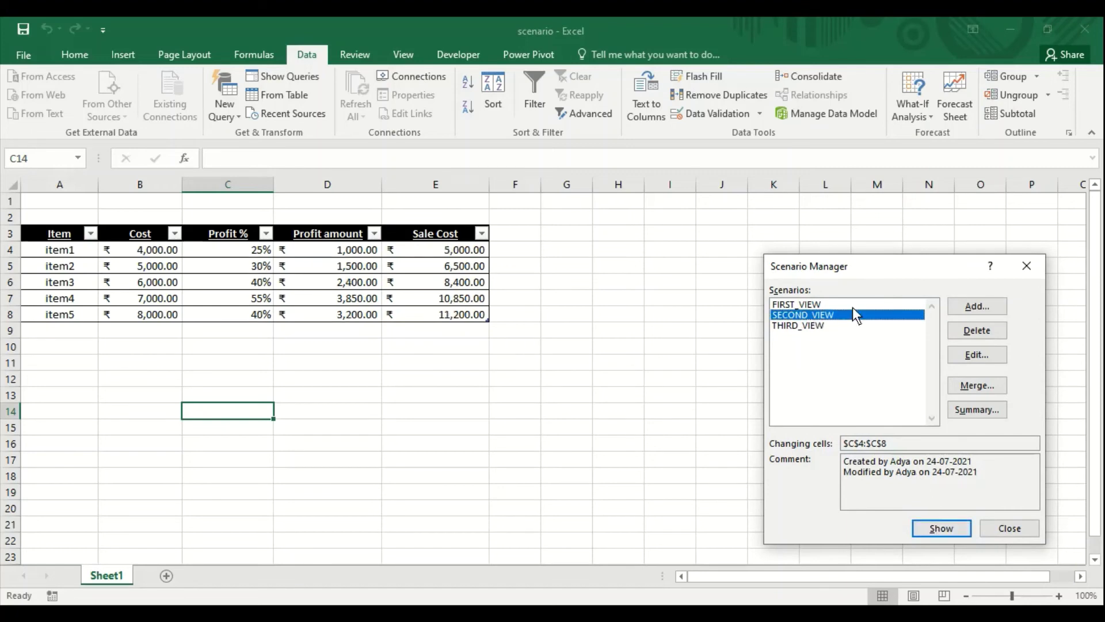
left_click(827, 304)
left_click(825, 313)
left_click(801, 308)
left_click(804, 316)
left_click(804, 325)
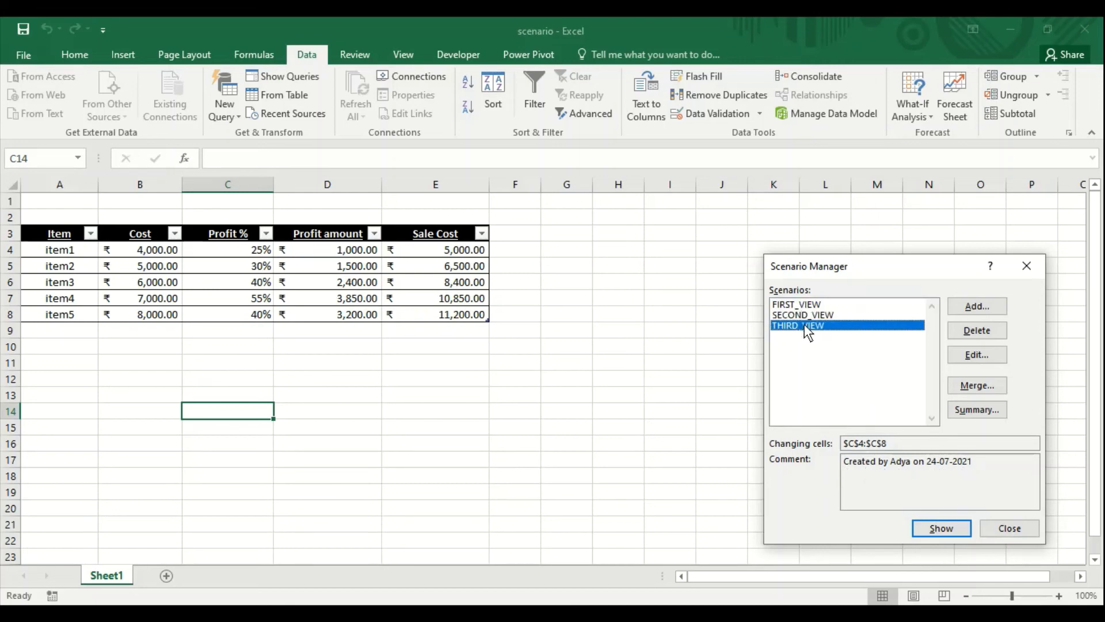
Generate a Scenario summary report with result cells A3:E8, review its changing and result cells against the item table, and return to Sheet1
left_click(969, 411)
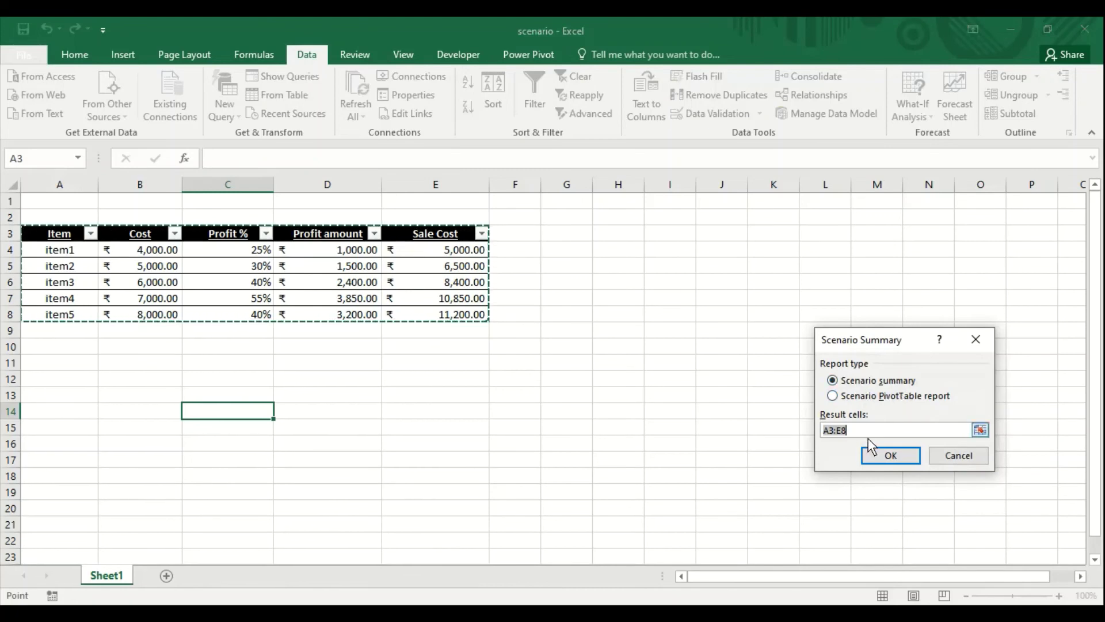
left_click(876, 455)
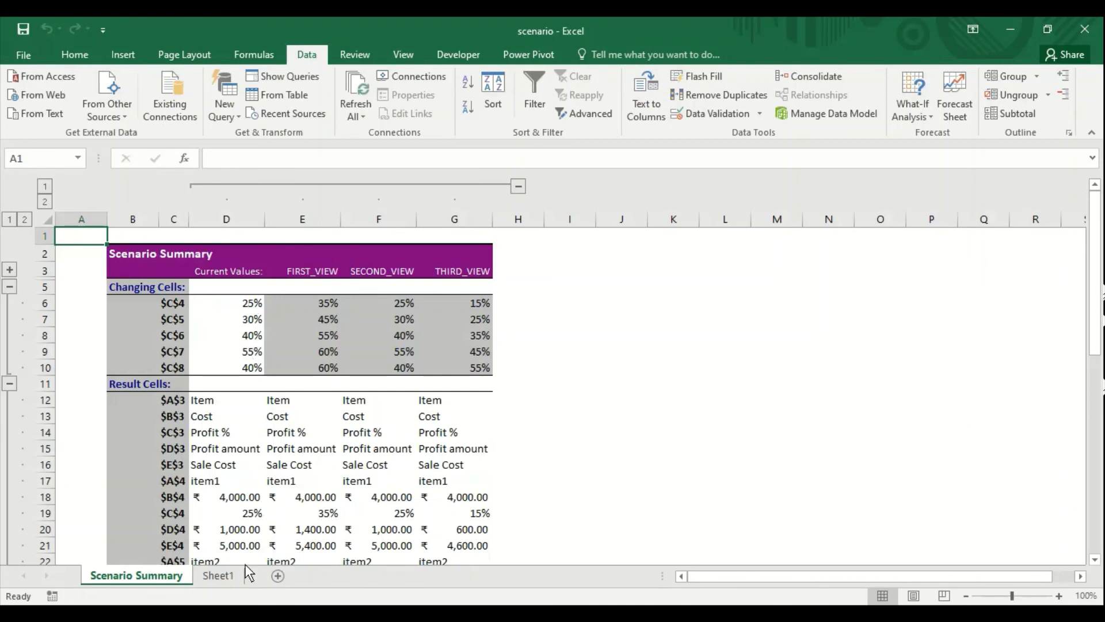
left_click(222, 575)
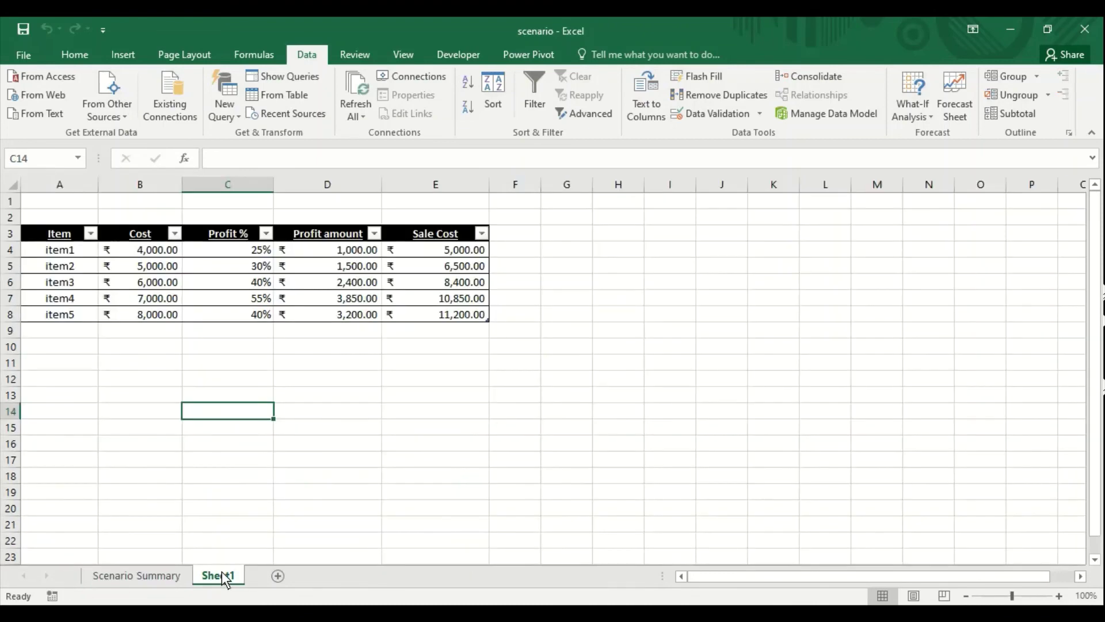
left_click(154, 574)
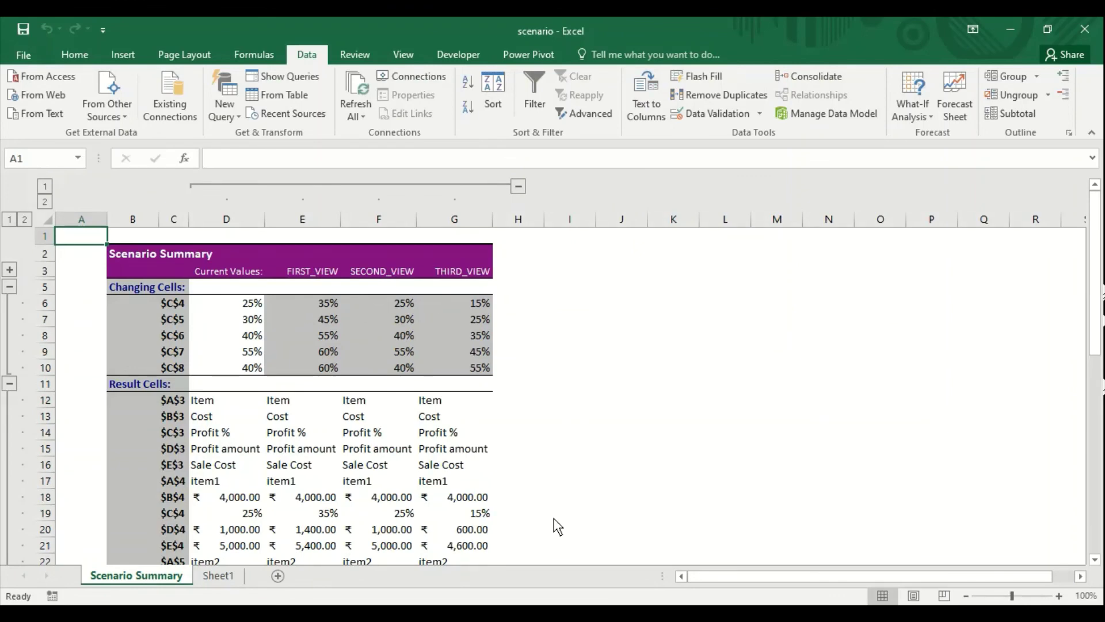
left_click_drag(1095, 322, 1099, 503)
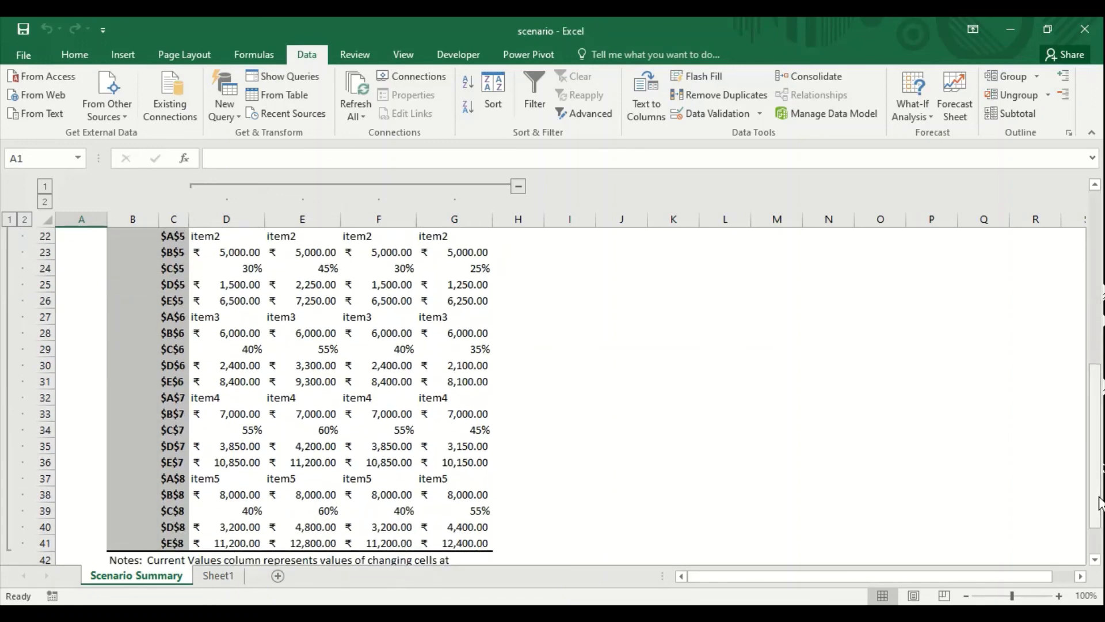
left_click(222, 576)
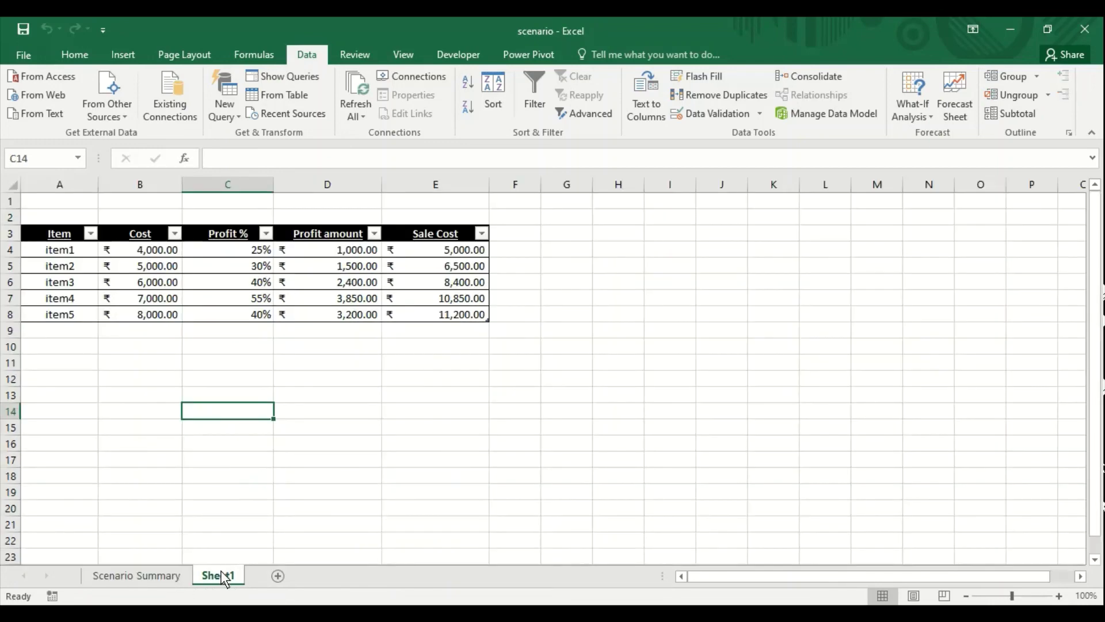